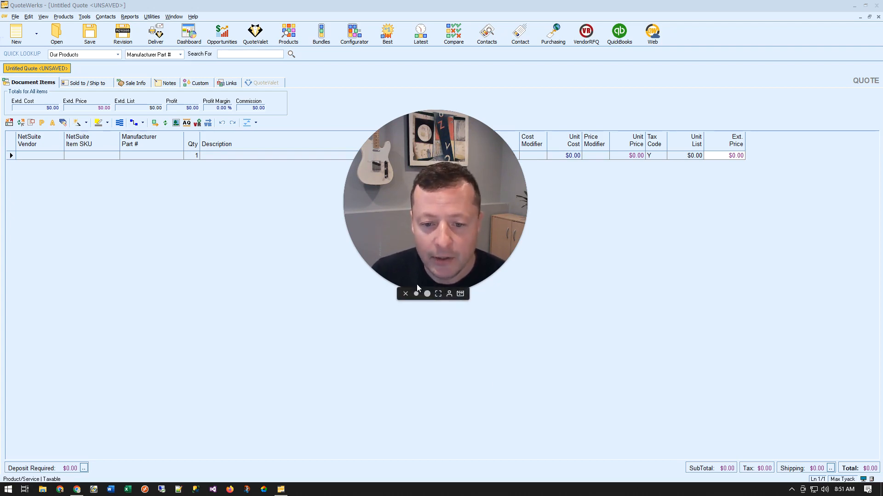
left_click(417, 295)
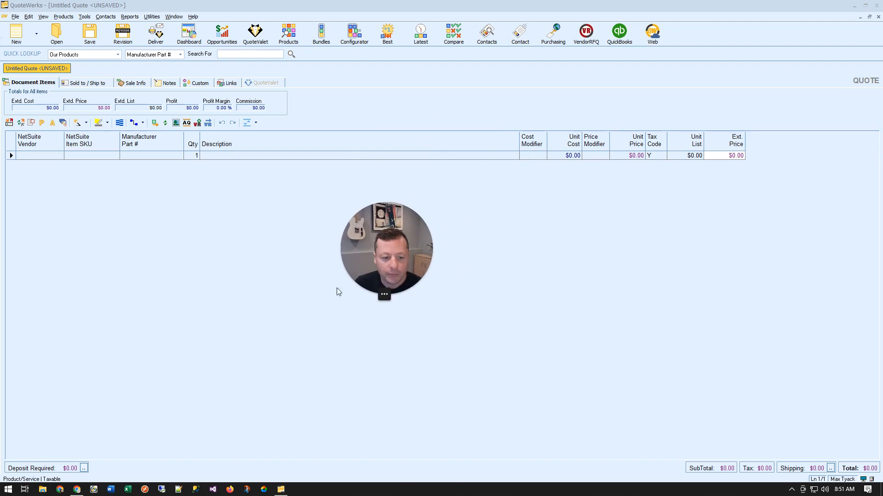
left_click_drag(391, 257, 62, 423)
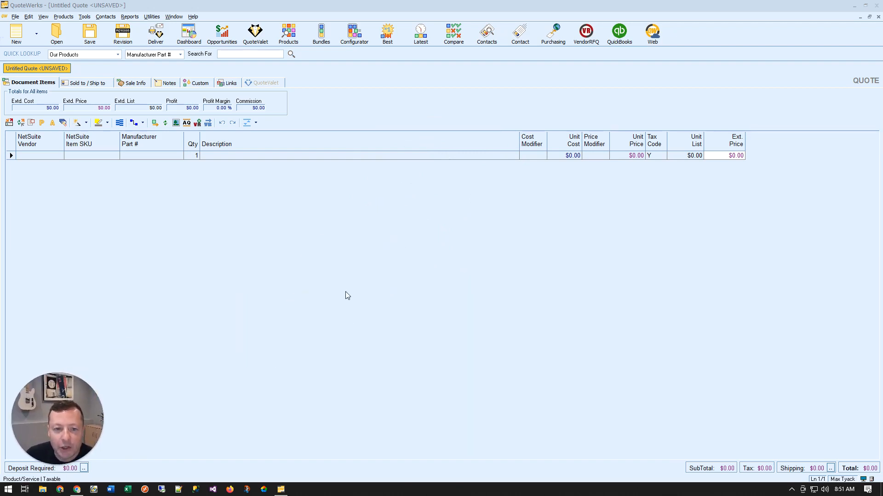
left_click(331, 295)
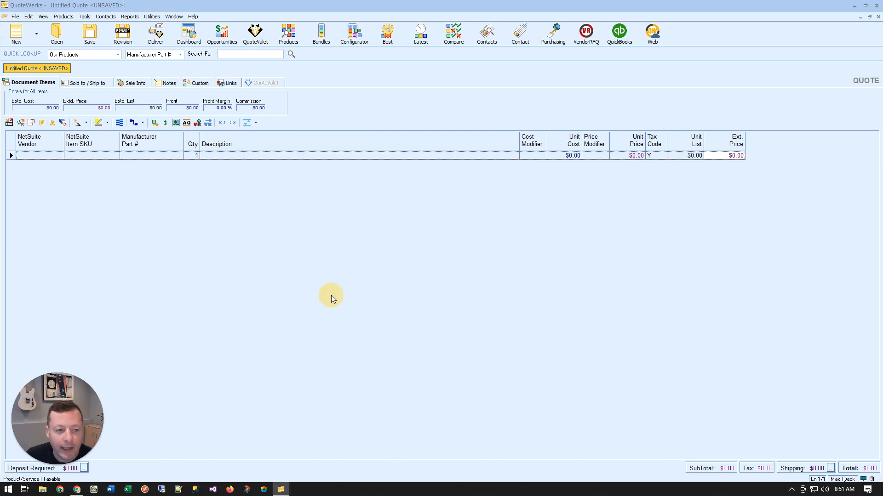
Look up the customer in NetSuite from the quote's Sold To contact section, searching for company names containing the customer's name.
left_click(88, 83)
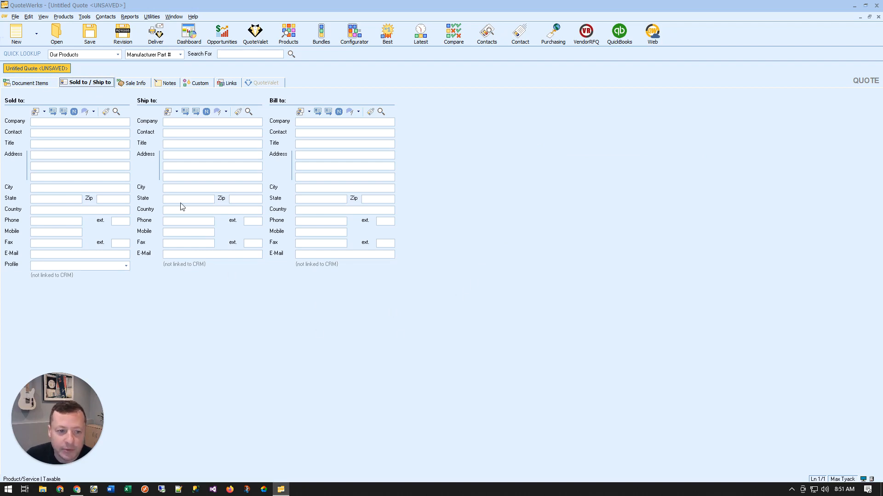
left_click(117, 112)
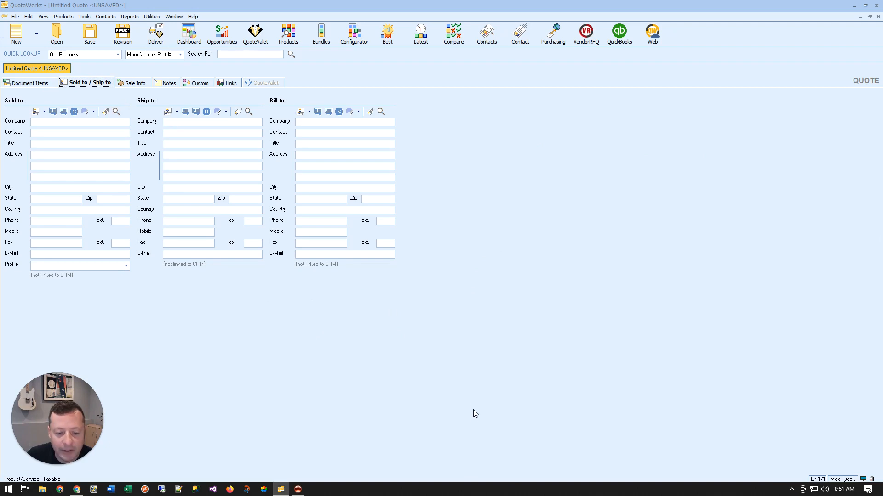
left_click(298, 490)
left_click_drag(299, 85, 528, 109)
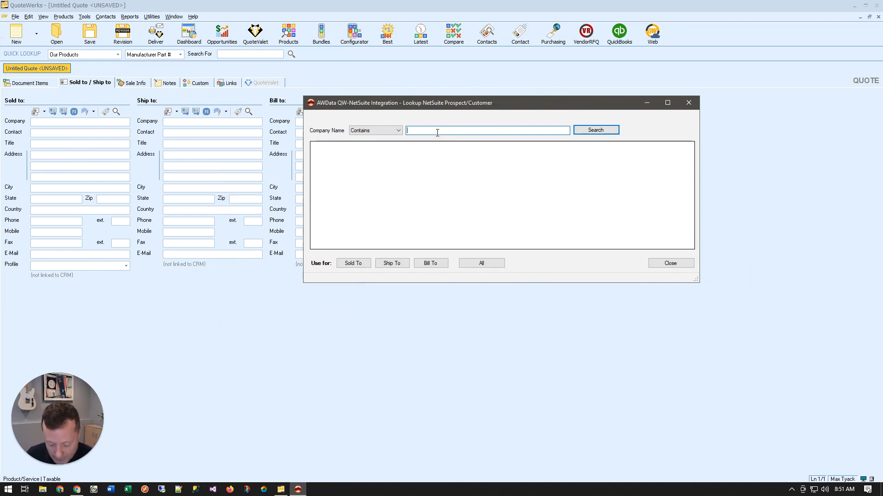
type("joe")
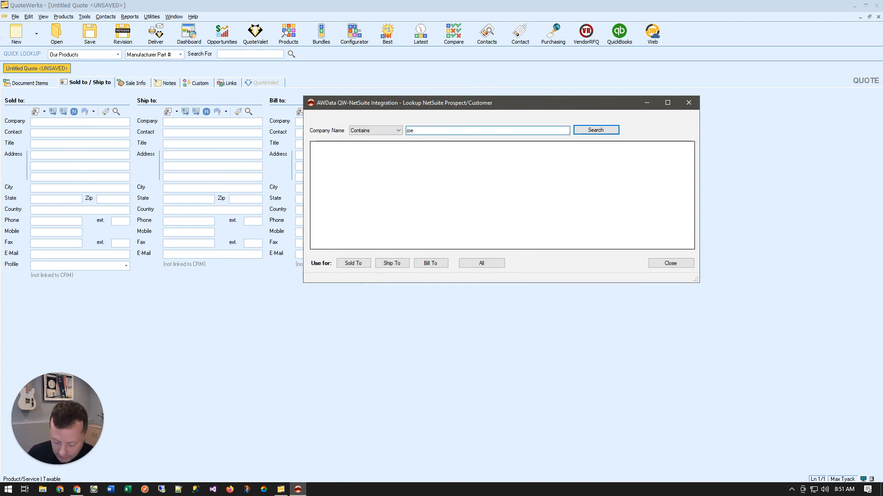
type(" cust")
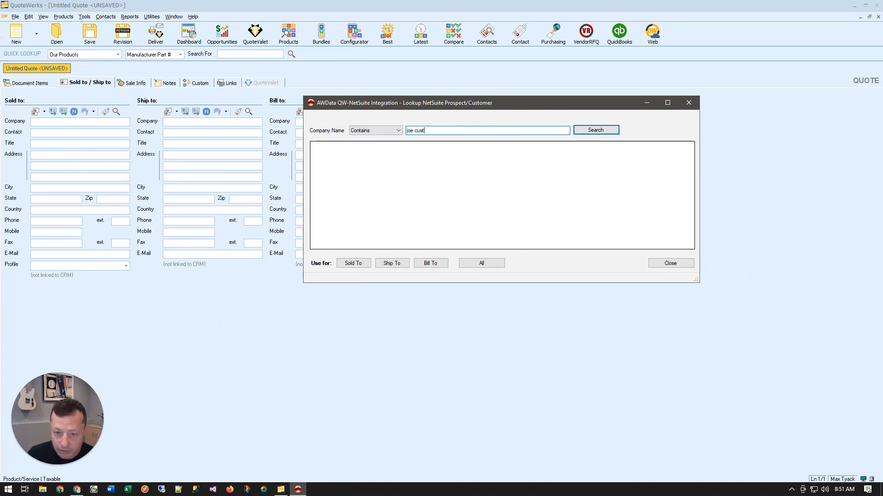
type("yomer")
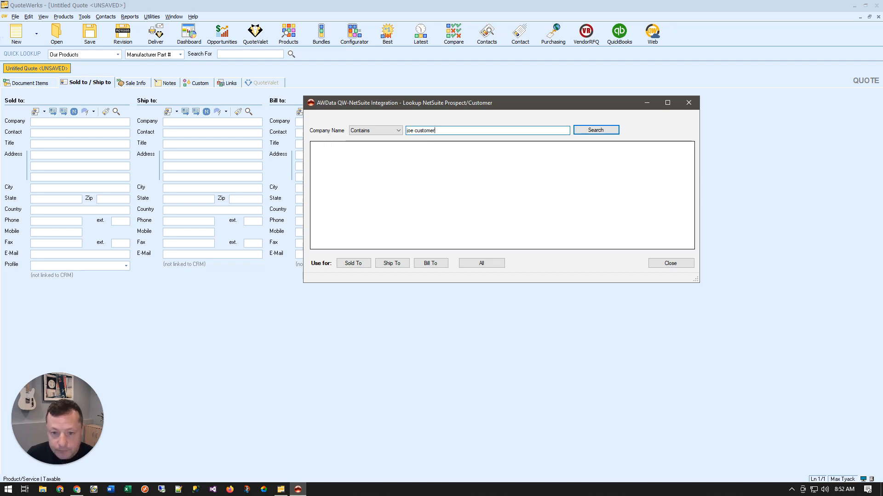
left_click_drag(436, 130, 376, 142)
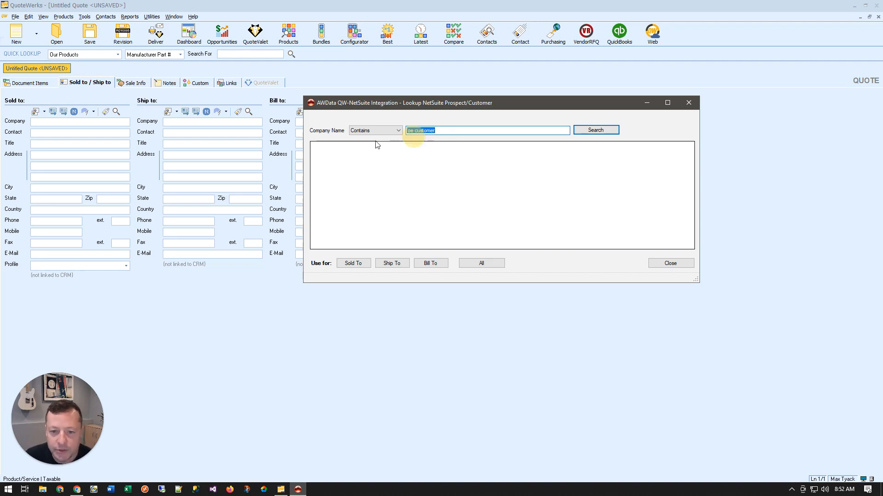
left_click(598, 131)
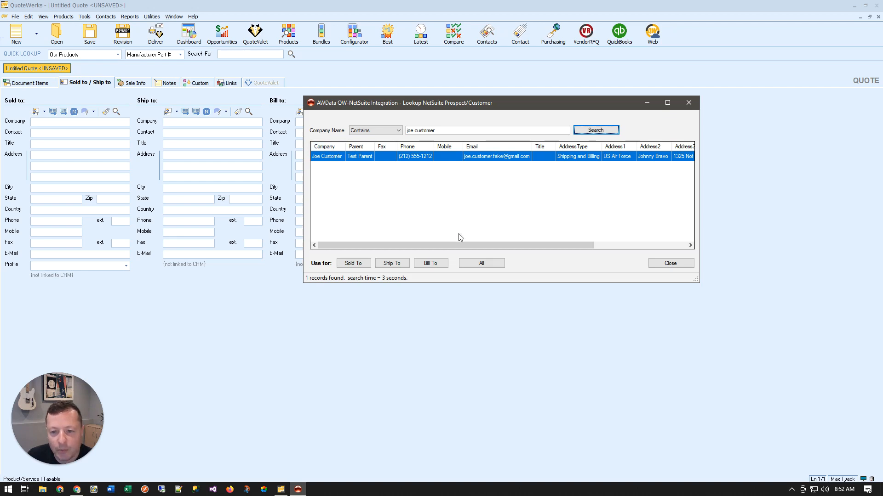
Use the found customer record for the quote's Sold To, Ship To and Bill To addresses and close the lookup.
left_click_drag(498, 246, 642, 265)
left_click_drag(592, 255, 447, 251)
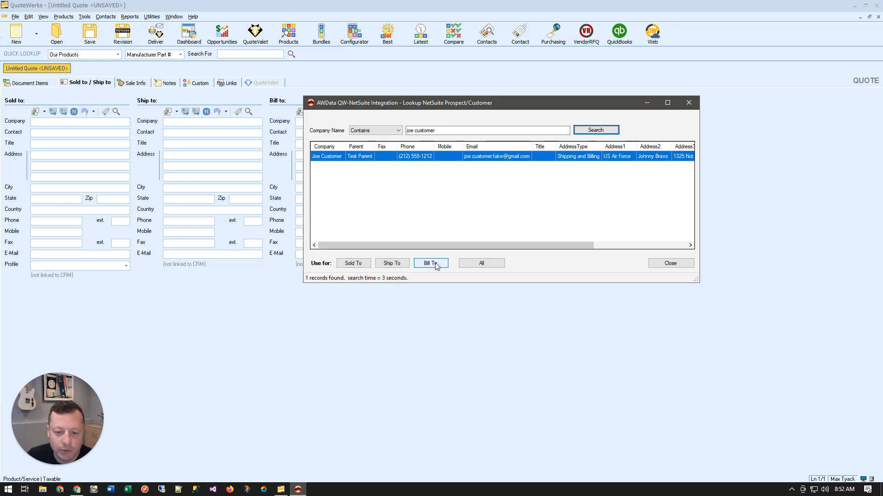
left_click(492, 266)
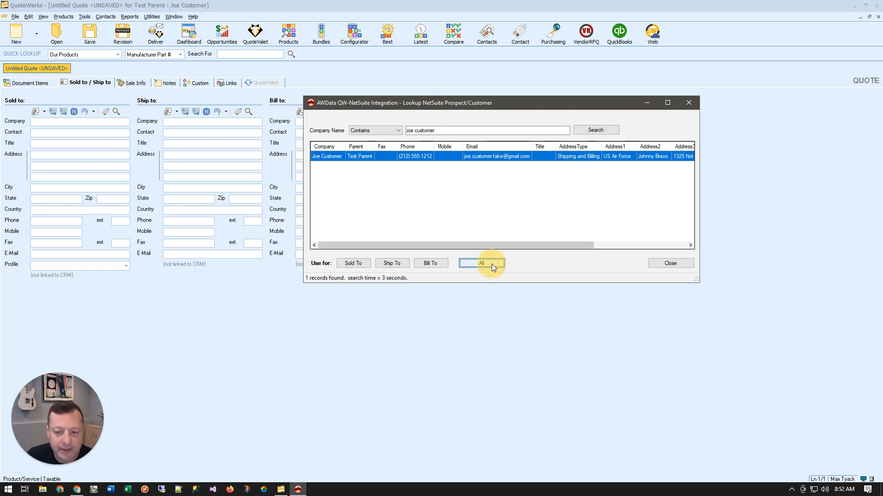
left_click_drag(434, 103, 567, 101)
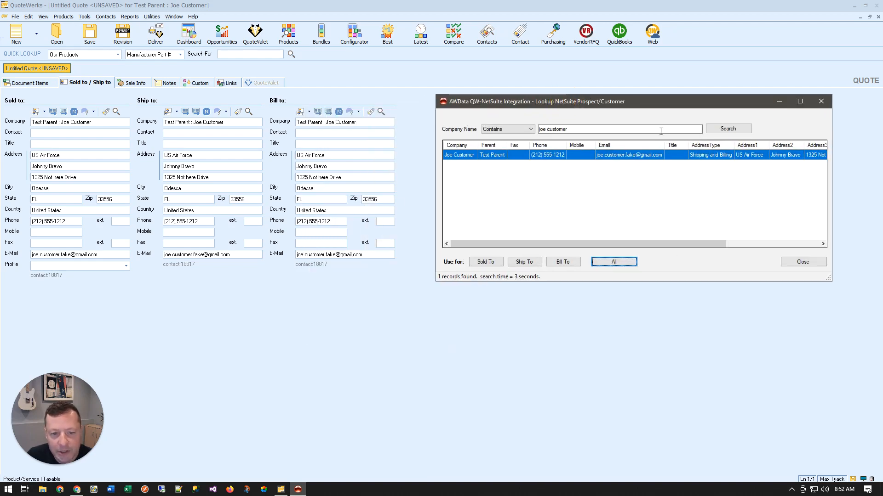
left_click_drag(623, 106, 408, 102)
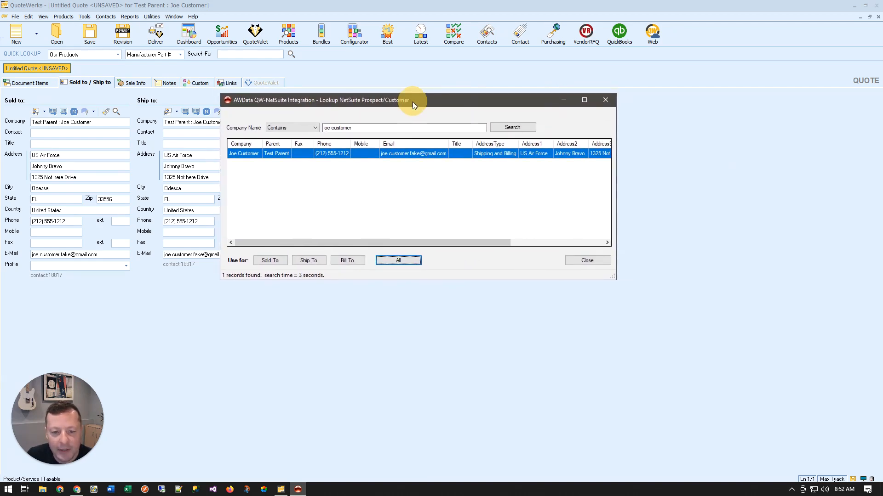
left_click(588, 260)
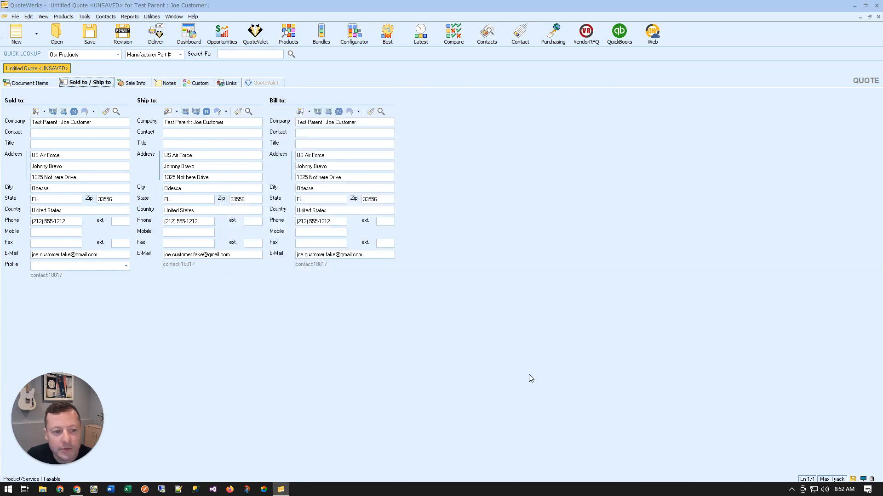
Add one TEST-WIDGET-99 from the Test Products database to the quote's document items.
left_click(30, 83)
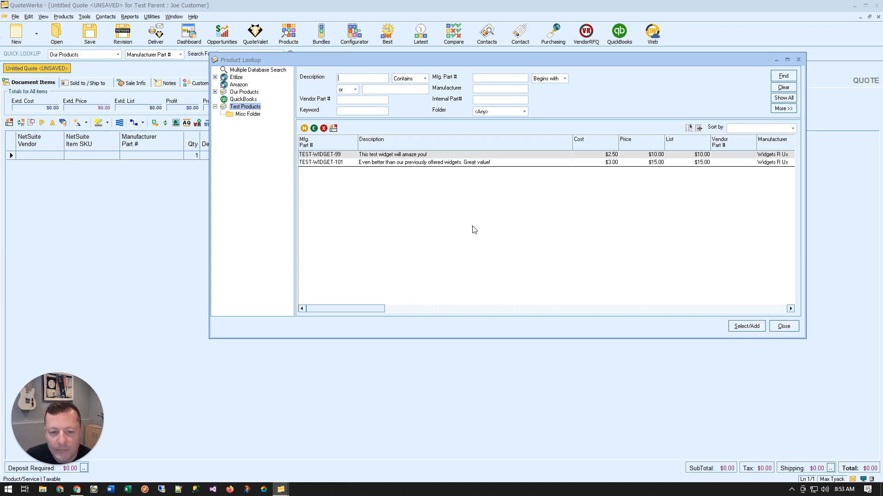
double_click(402, 156)
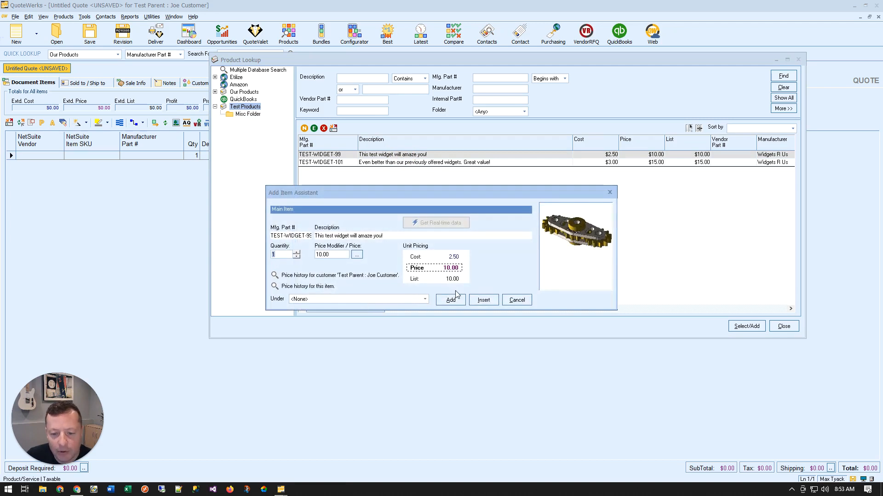
left_click(454, 302)
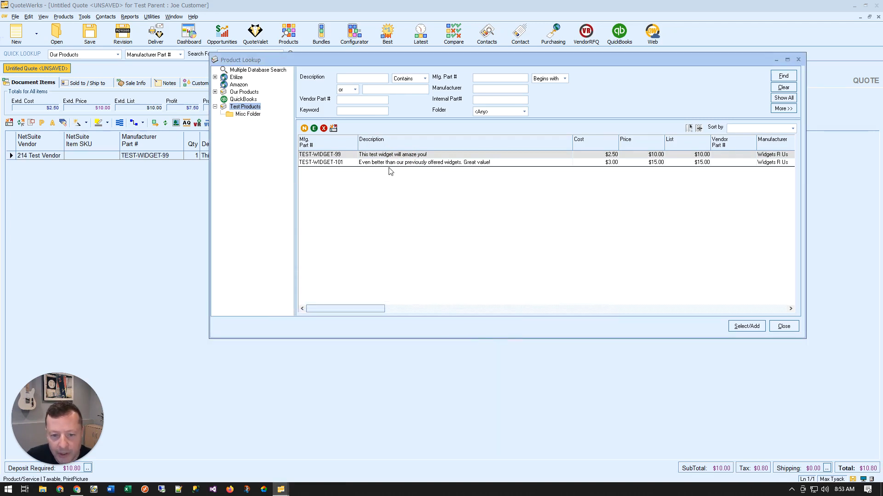
Add TEST-WIDGET-101 to the quote with a quantity of 2 and close the product lookup.
left_click(387, 162)
double_click(387, 163)
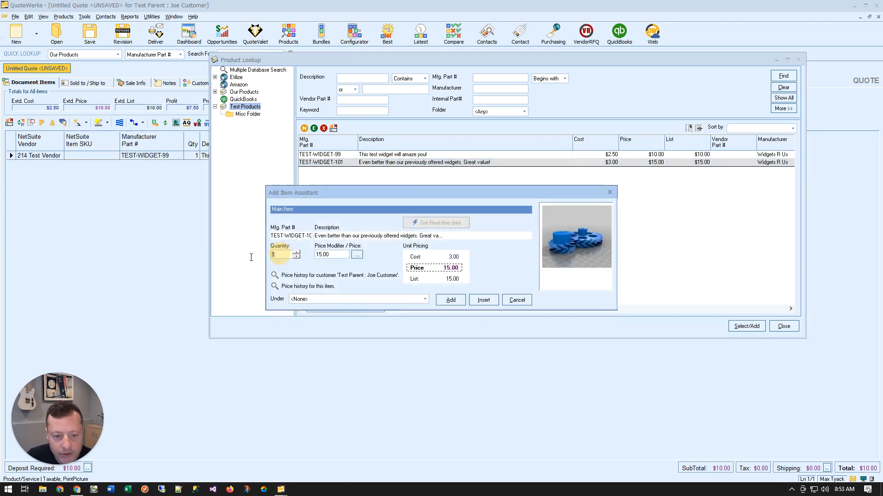
type("2")
left_click(451, 300)
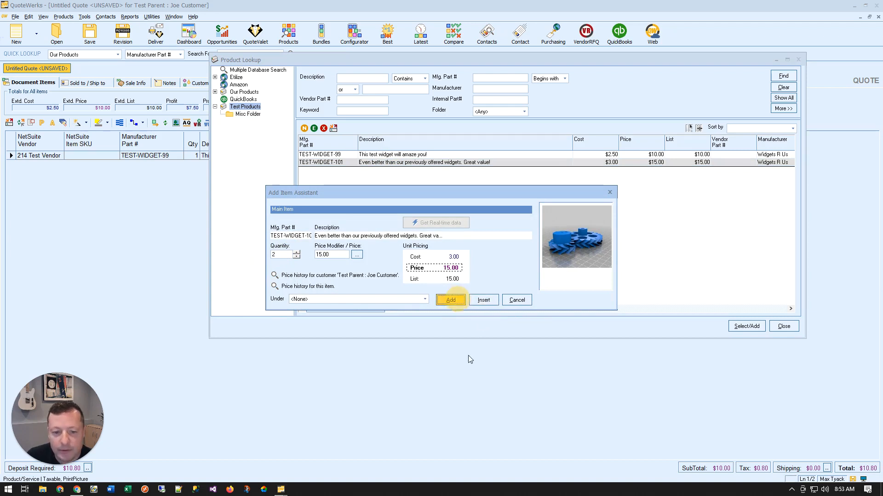
left_click(783, 326)
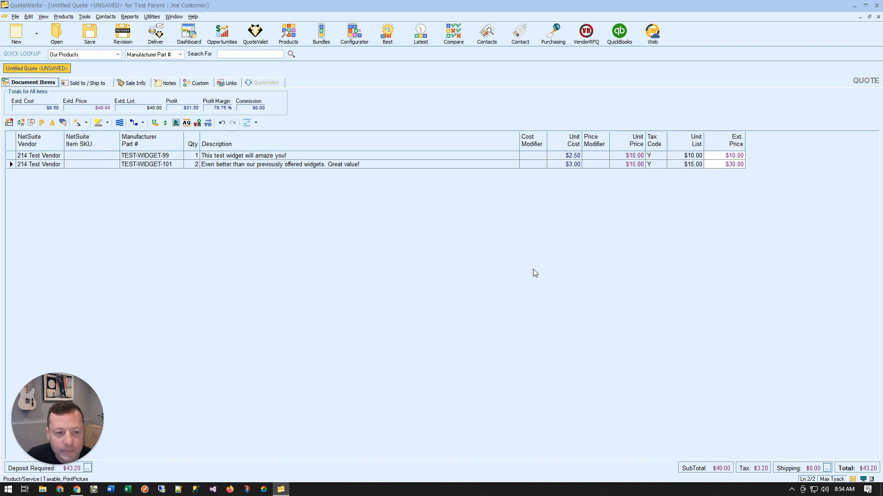
Save the quote with "VIDEO DEMO-" inserted before the date in its suggested name.
left_click(90, 42)
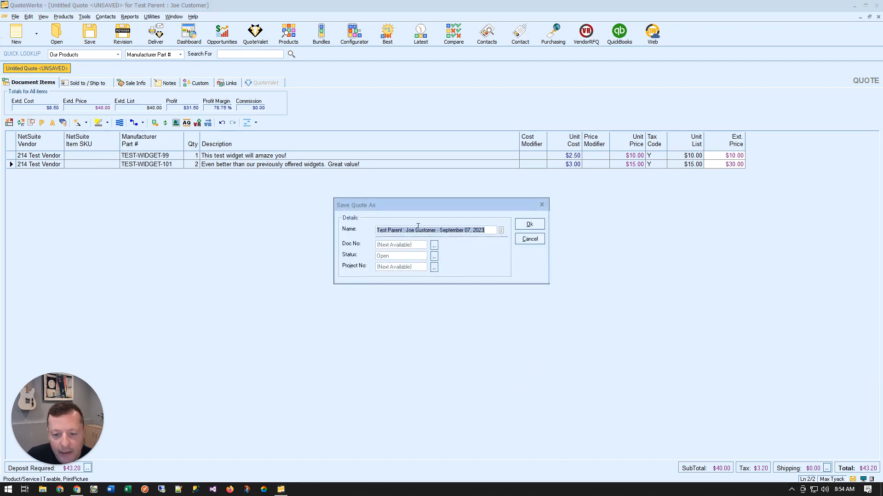
left_click(439, 230)
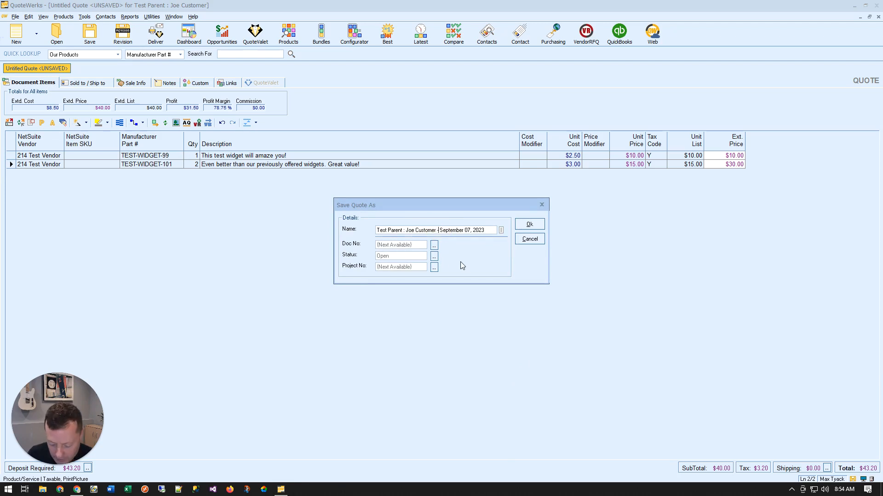
type("VIDEO")
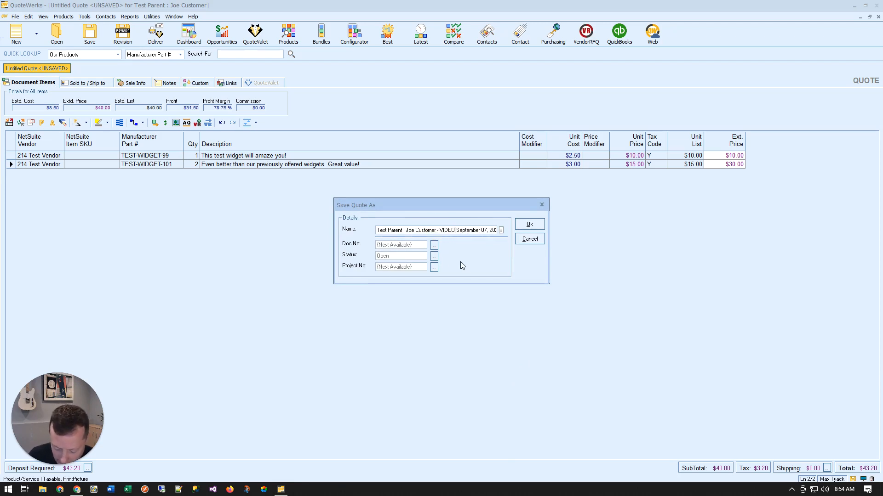
type(" DEMO -")
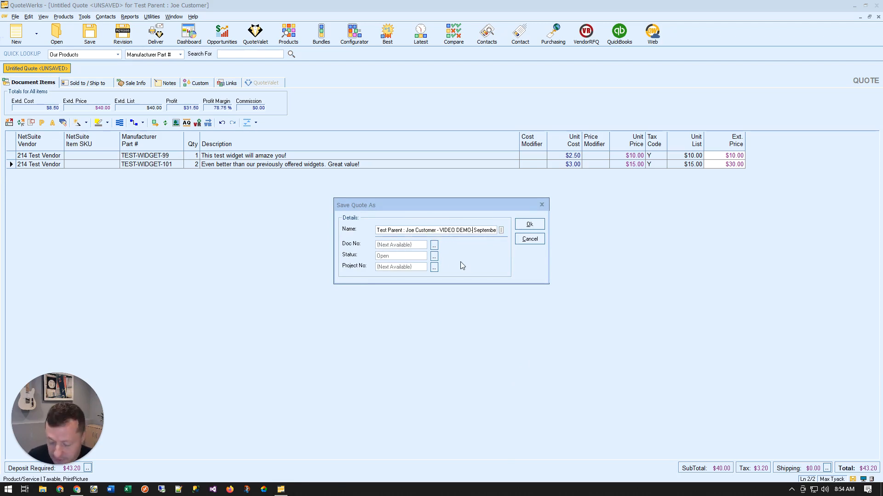
left_click(534, 225)
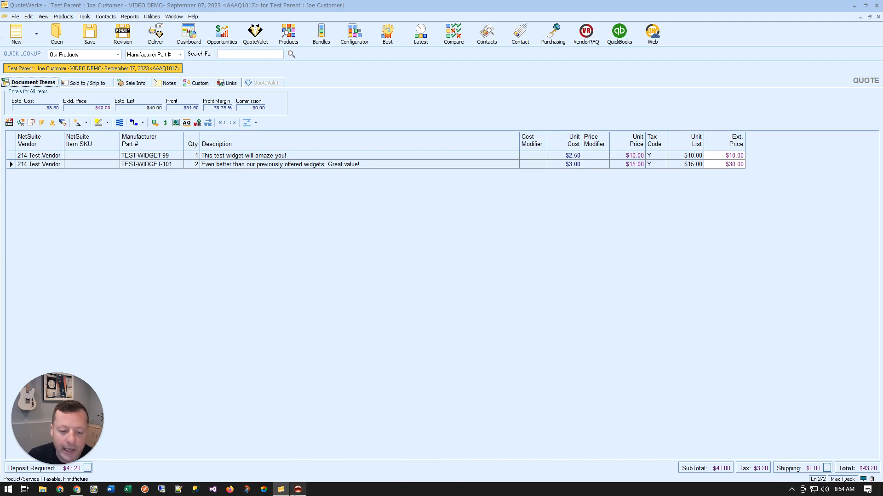
Bring up the NetSuite opportunity window for the saved quote and keep Create New Opportunity as the target.
left_click(298, 490)
left_click_drag(402, 196, 396, 115)
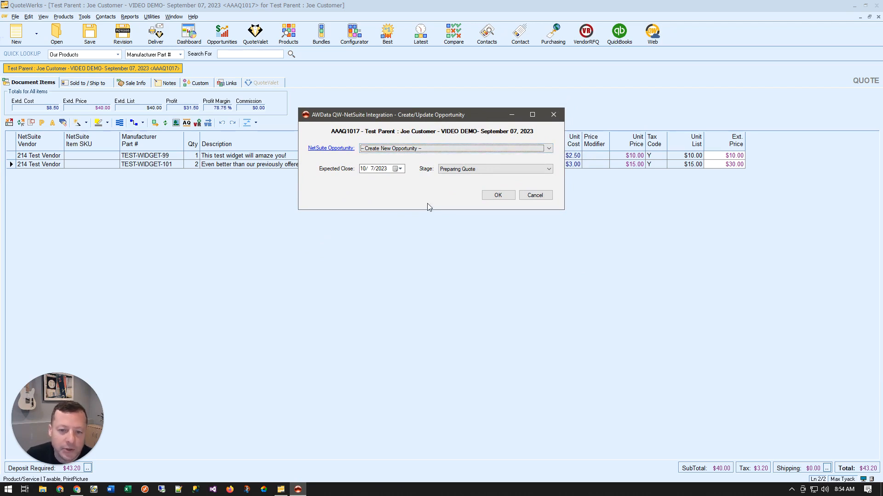
left_click(428, 149)
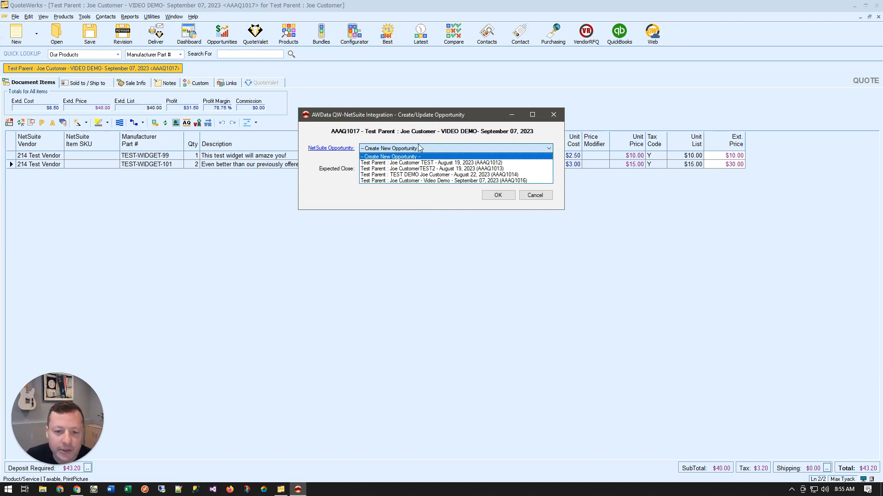
left_click(400, 137)
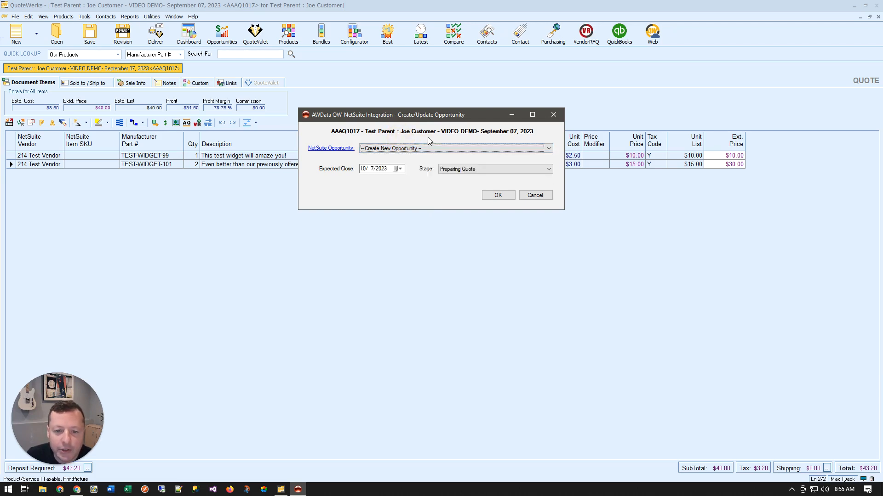
Create the NetSuite opportunity with an expected close date of 11/1/2023 and the stage Preparing Quote.
left_click(400, 169)
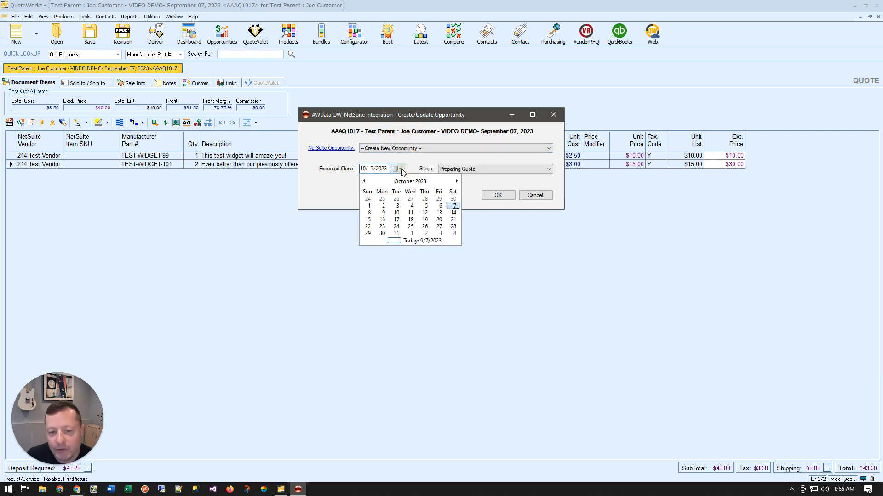
left_click(411, 234)
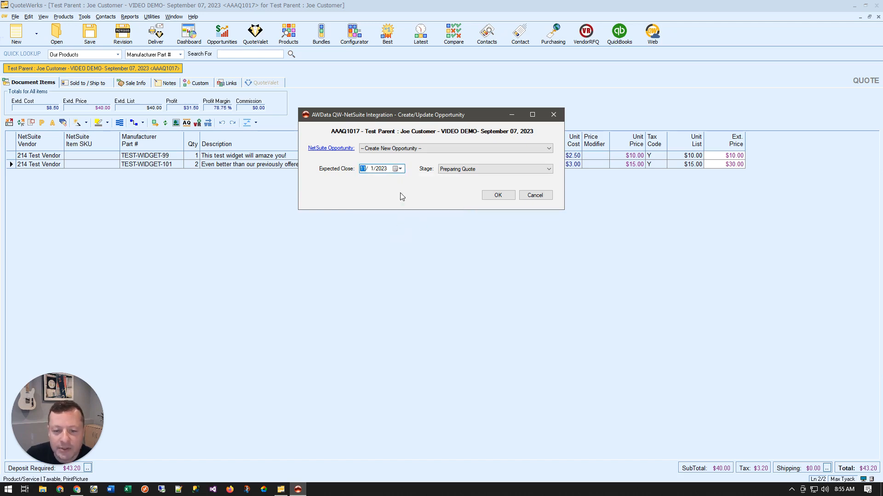
left_click(462, 169)
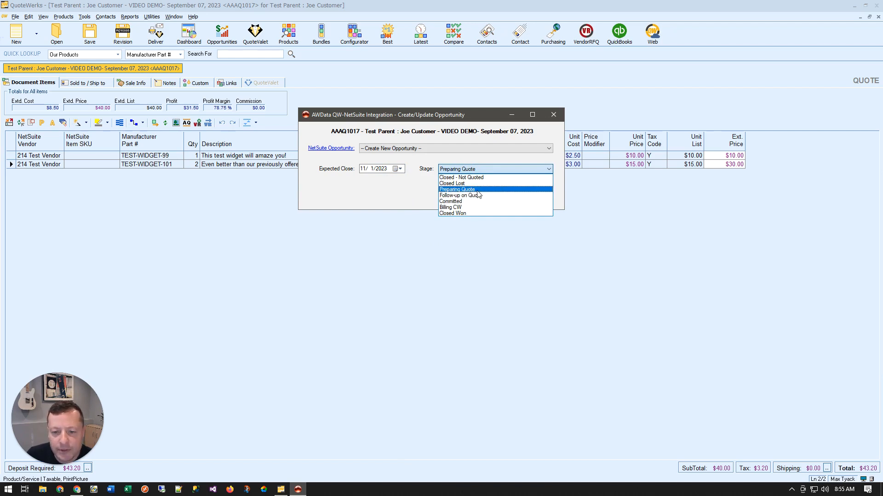
left_click(478, 190)
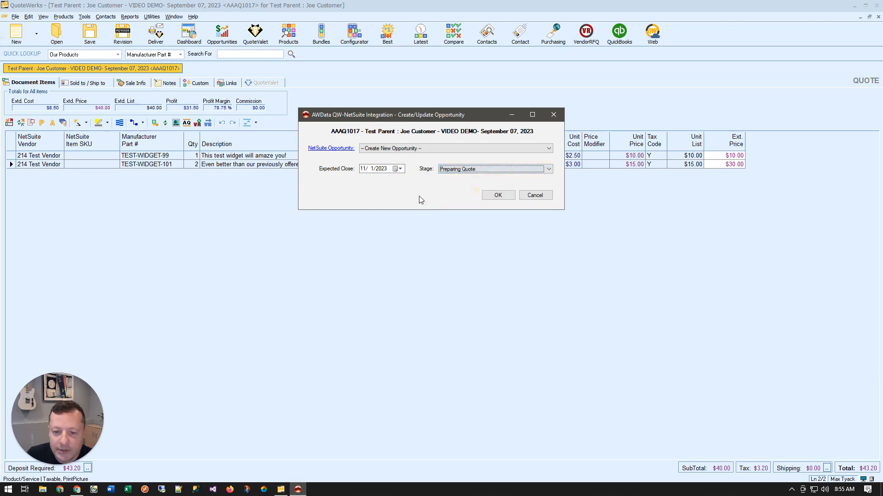
left_click(497, 198)
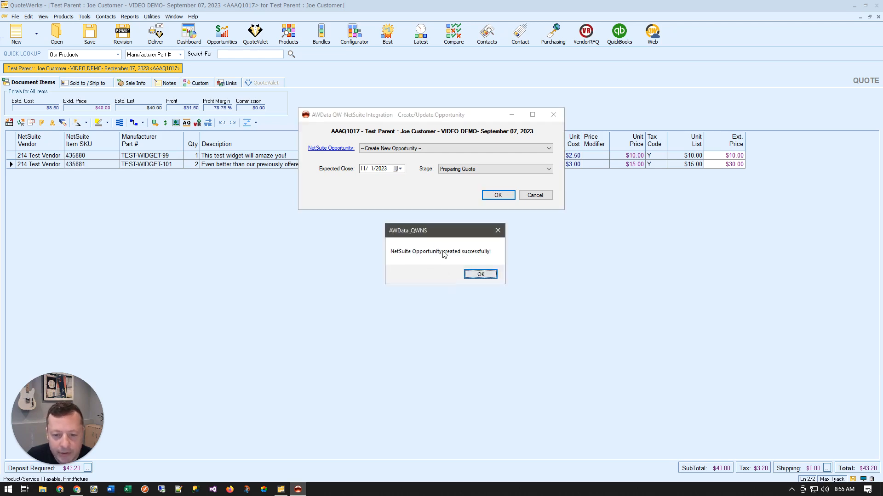
Dismiss the opportunity creation message and open the linked NetSuite opportunity from the quote's linked resources.
left_click_drag(432, 225, 417, 198)
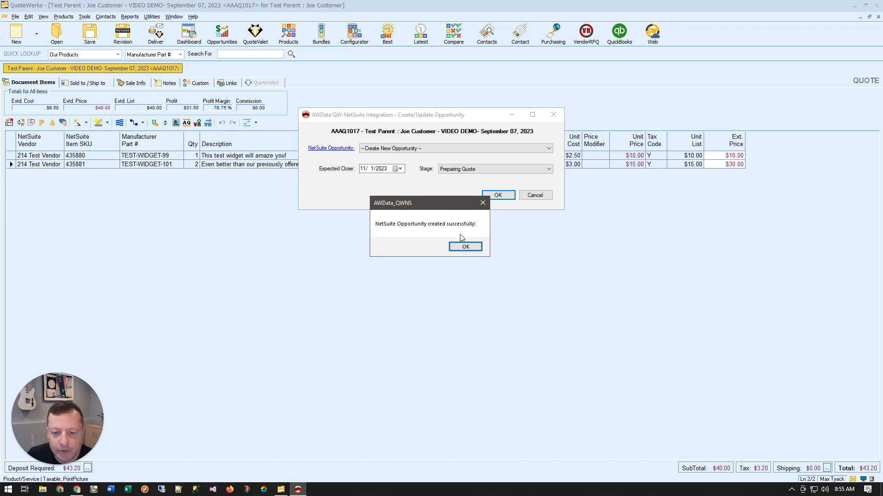
left_click(465, 247)
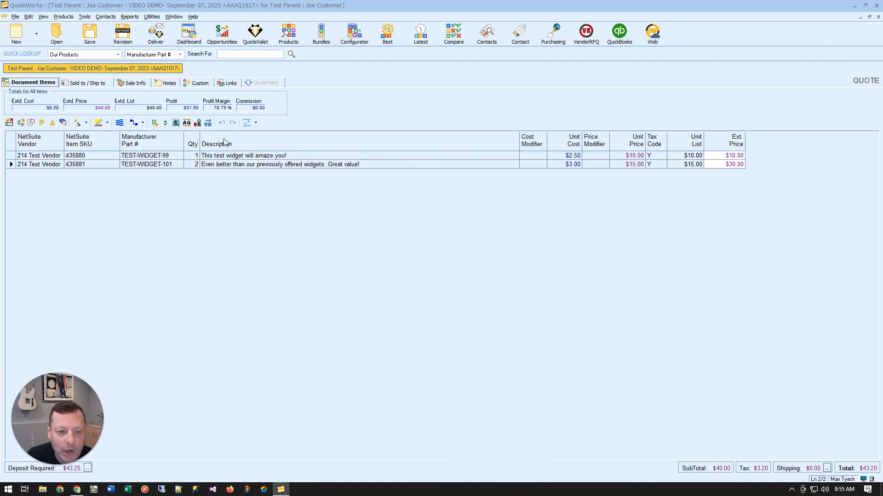
left_click(229, 84)
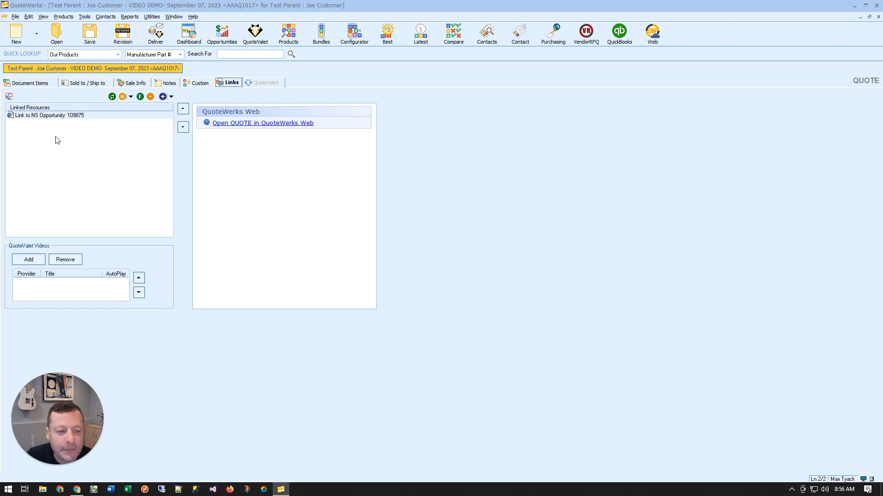
double_click(67, 115)
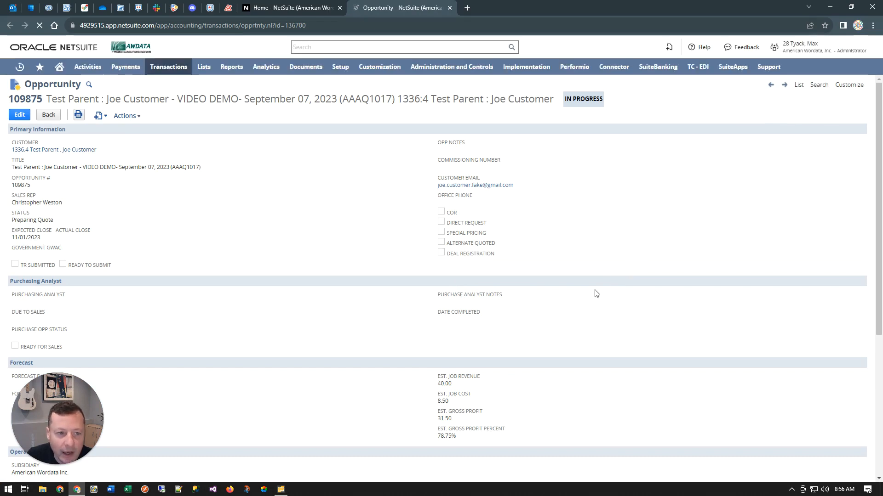
Examine the NetSuite opportunity's forecast and item lines, highlight its QuoteWerks number, and switch back to QuoteWerks.
scroll(606, 303, "down", 3)
scroll(611, 304, "down", 2)
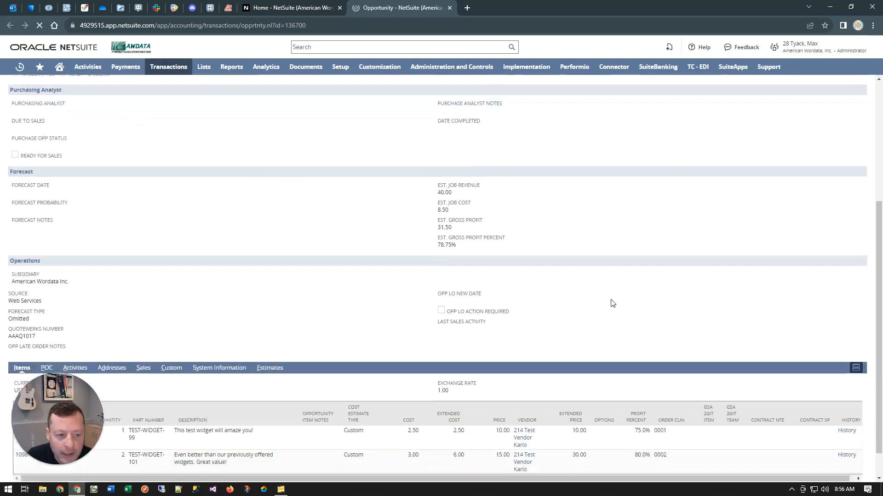
scroll(612, 303, "down", 1)
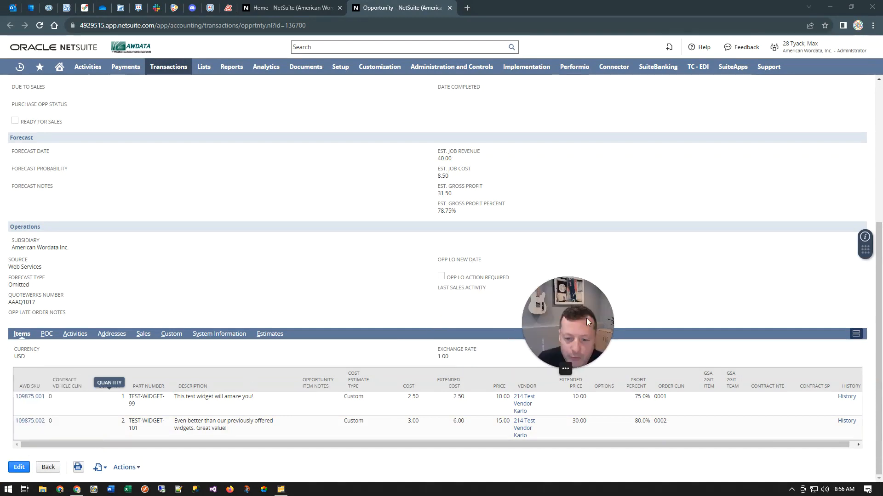
left_click_drag(586, 318, 801, 417)
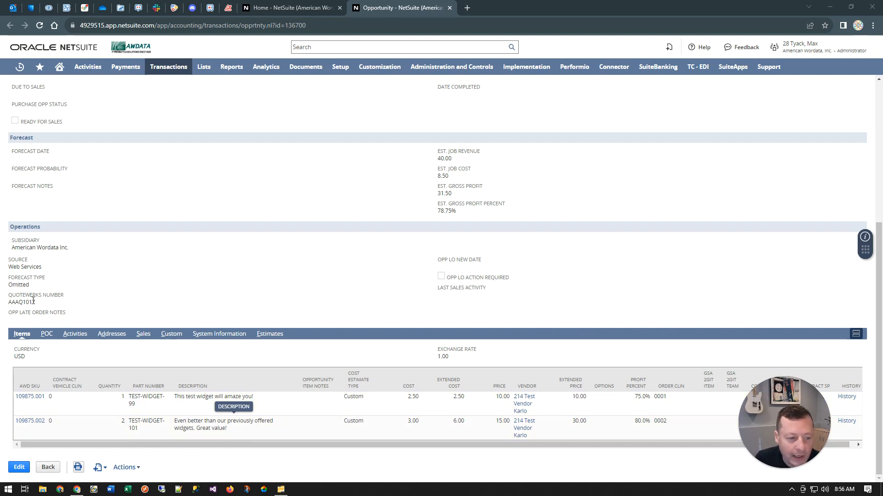
left_click_drag(33, 301, 9, 300)
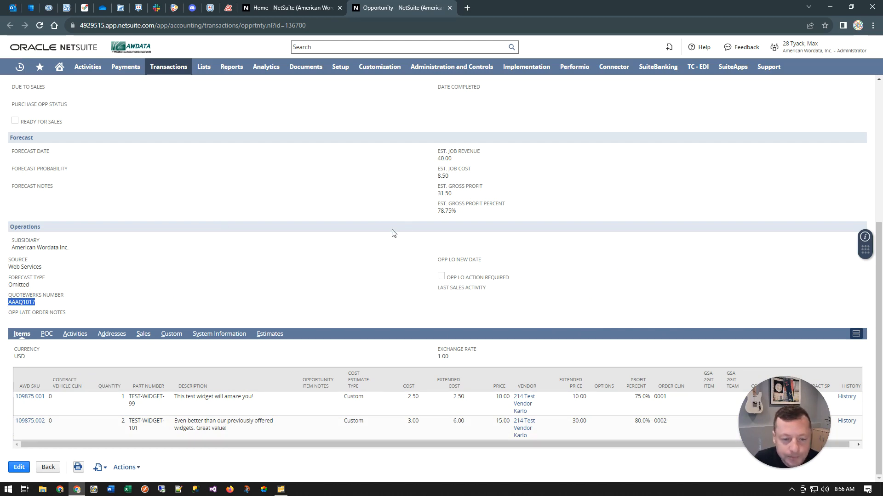
left_click(280, 491)
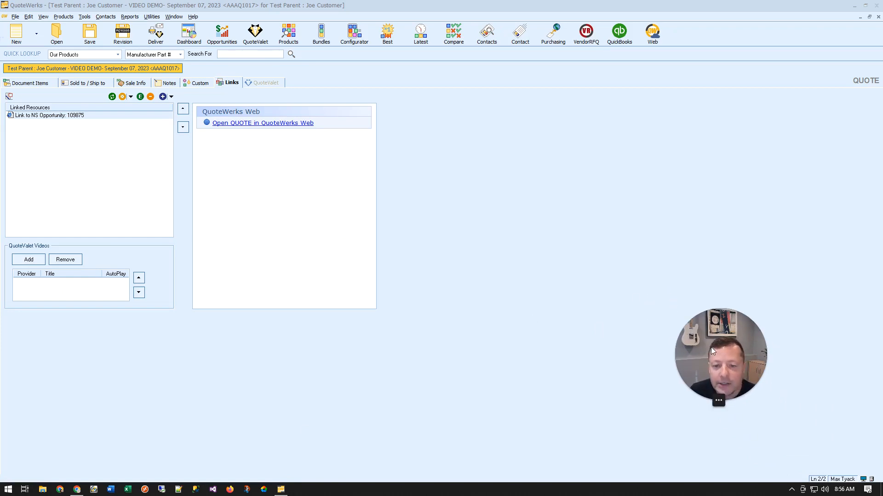
left_click_drag(711, 346, 442, 206)
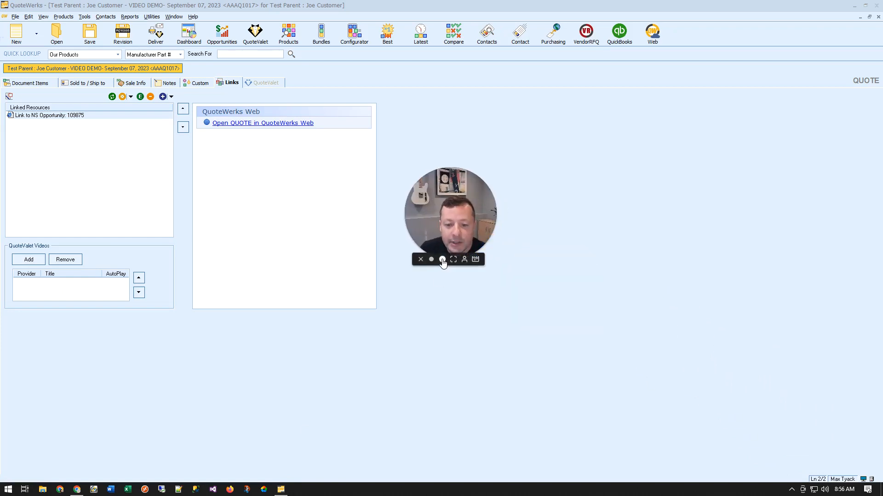
left_click(442, 260)
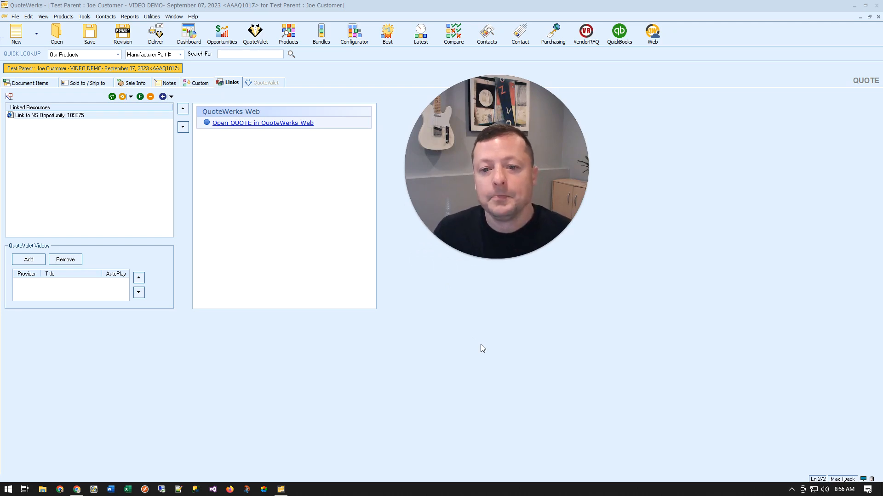